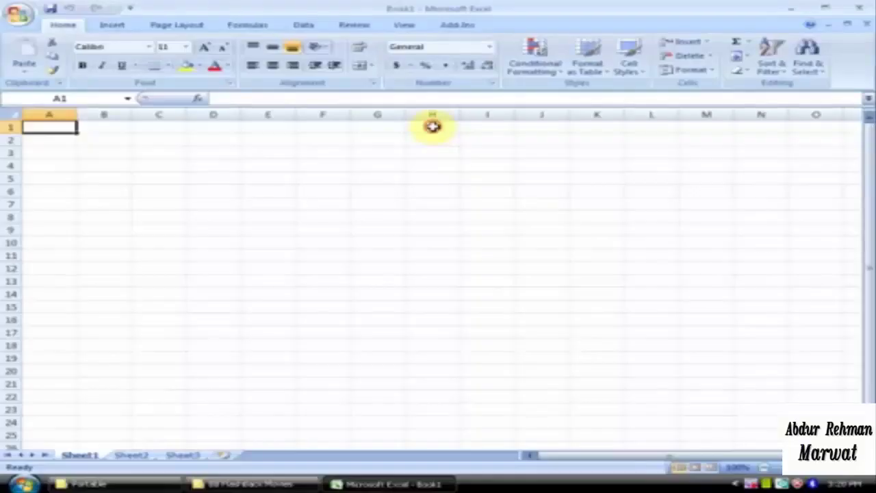
Enter the title "Cleare" in cell H1.
click(433, 127)
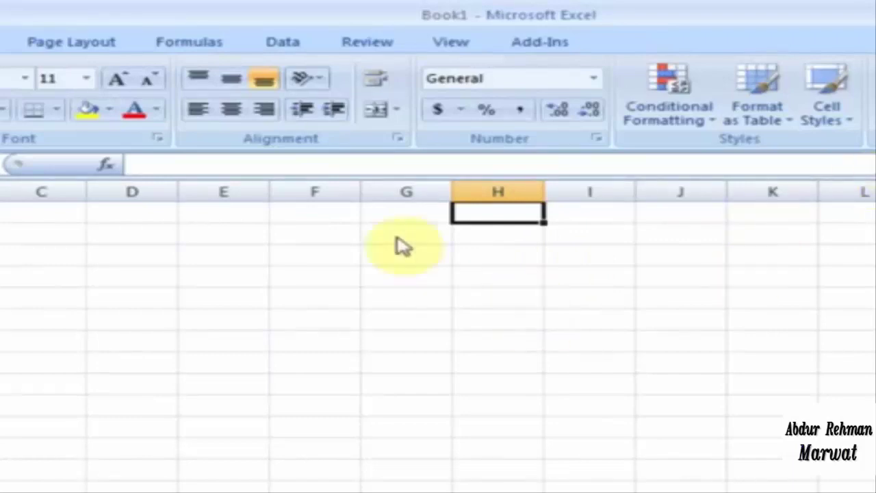
text(C)
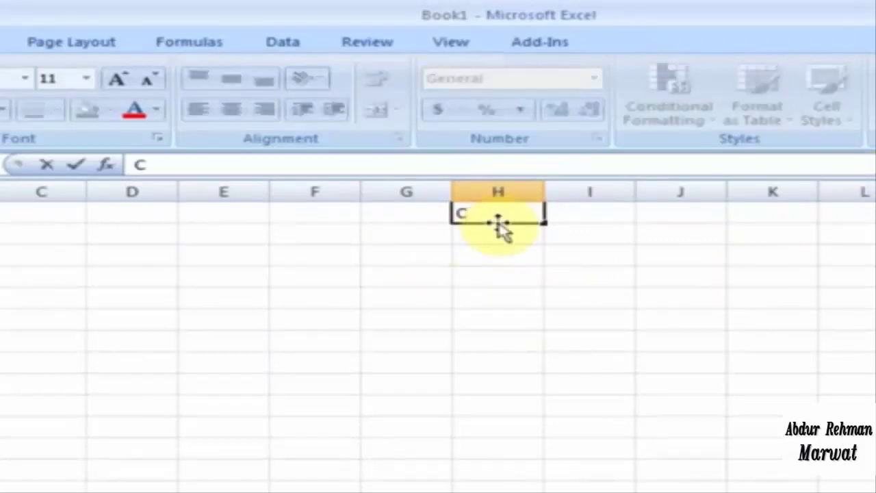
text(lea)
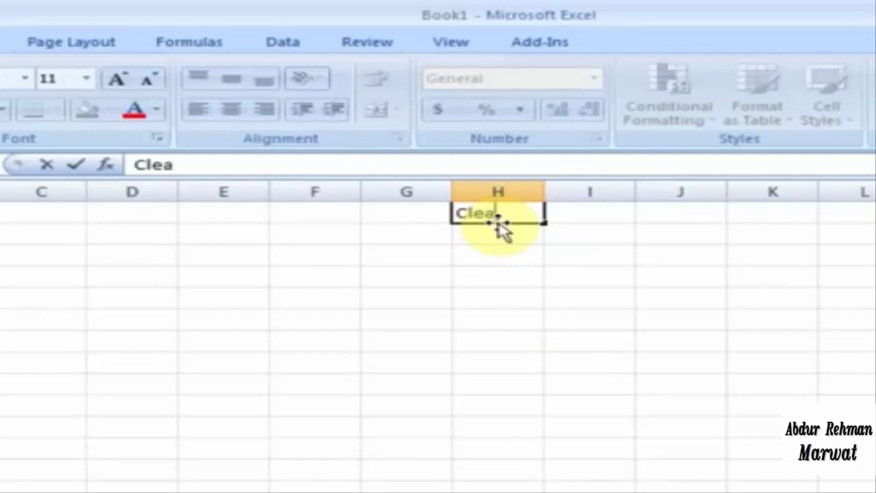
text(re)
key(ctrl+Return)
Set the title in H1 to font size 48 and apply a yellow fill across H1:J1.
click(88, 108)
click(86, 78)
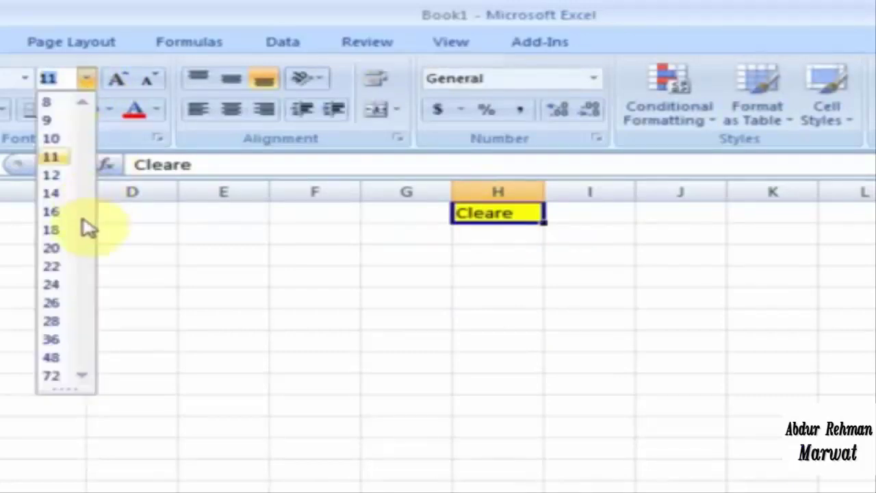
click(53, 357)
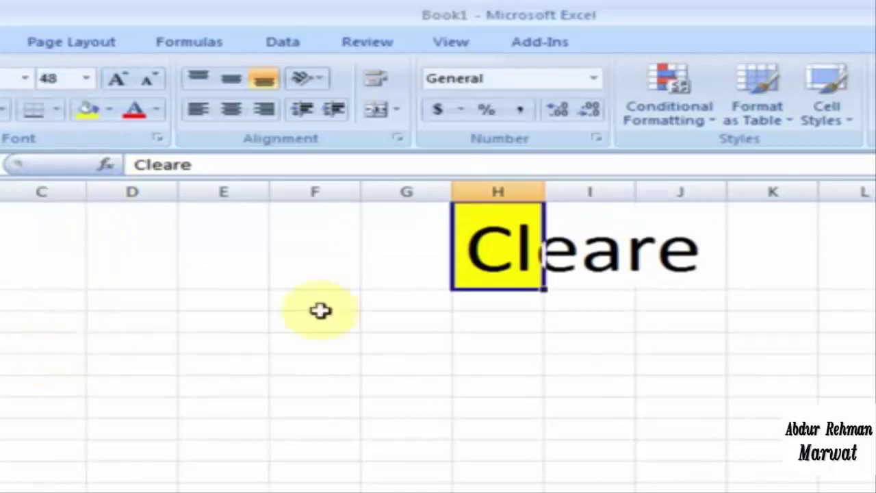
drag(504, 239, 665, 240)
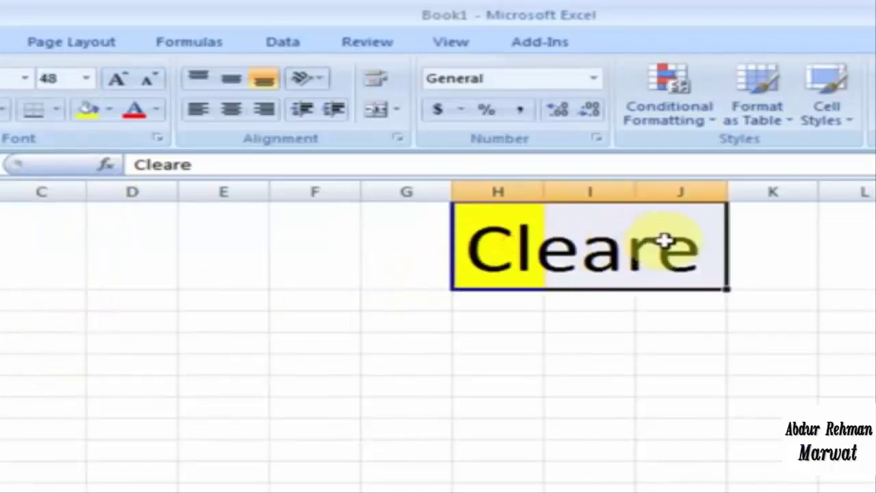
click(94, 115)
Correct the title in H1 to "Clear" and narrow column J to end near the title text.
click(211, 166)
key(BackSpace)
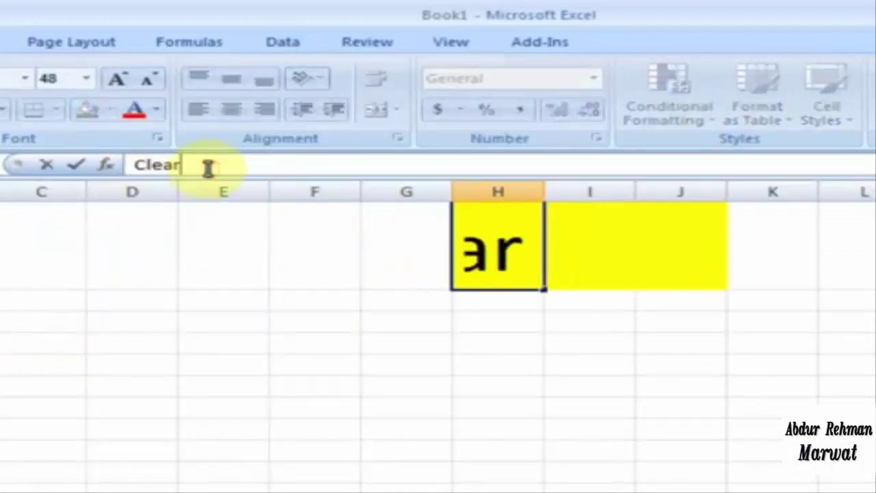
key(Return)
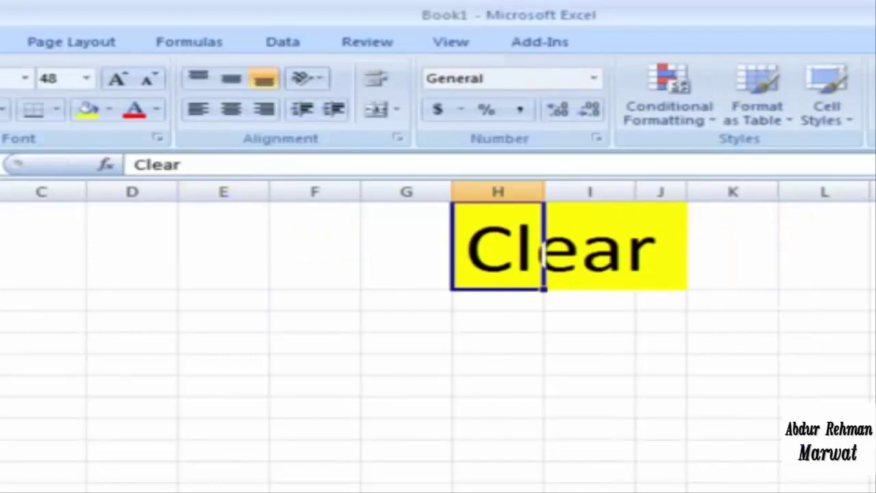
Open the Clear options in the Editing group to view the available choices.
click(554, 430)
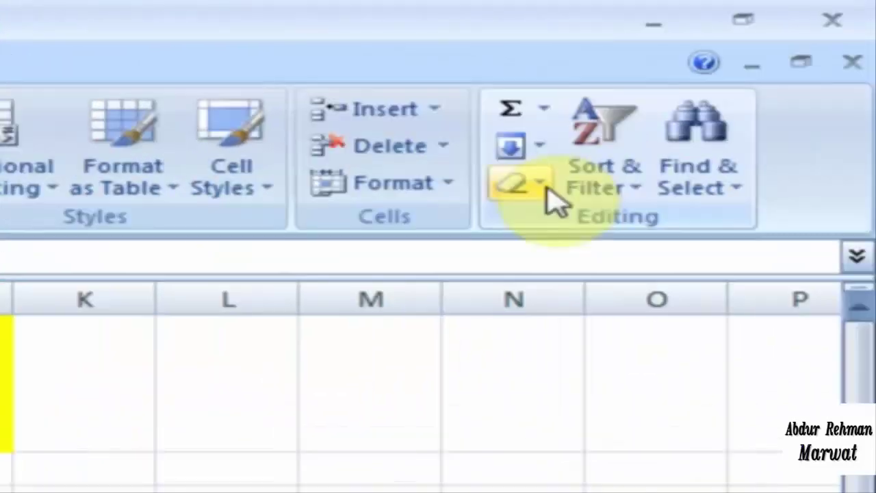
click(537, 184)
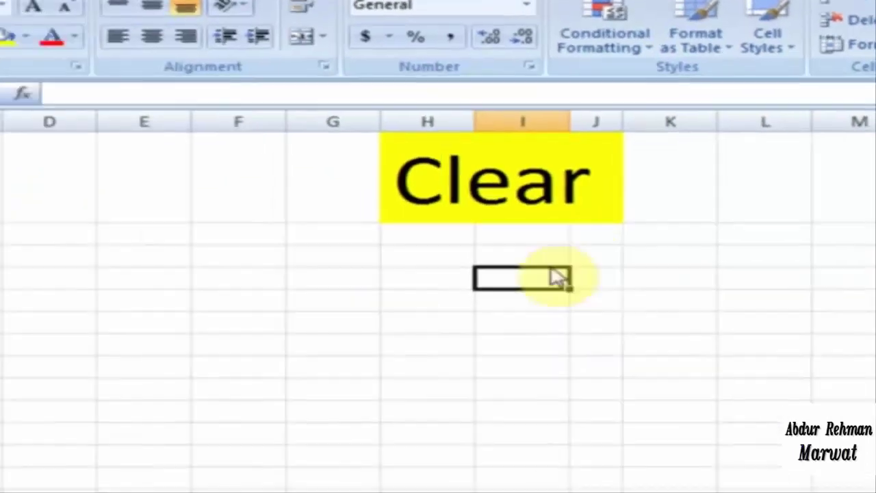
click(147, 253)
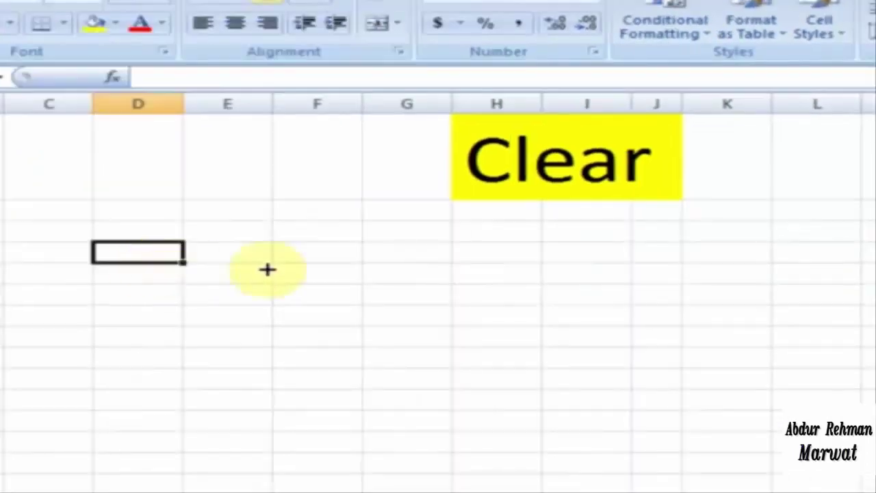
Number cells F3:F9 from 1 to 7 by entering 1 in F3 and filling down as a series.
click(312, 236)
text(1)
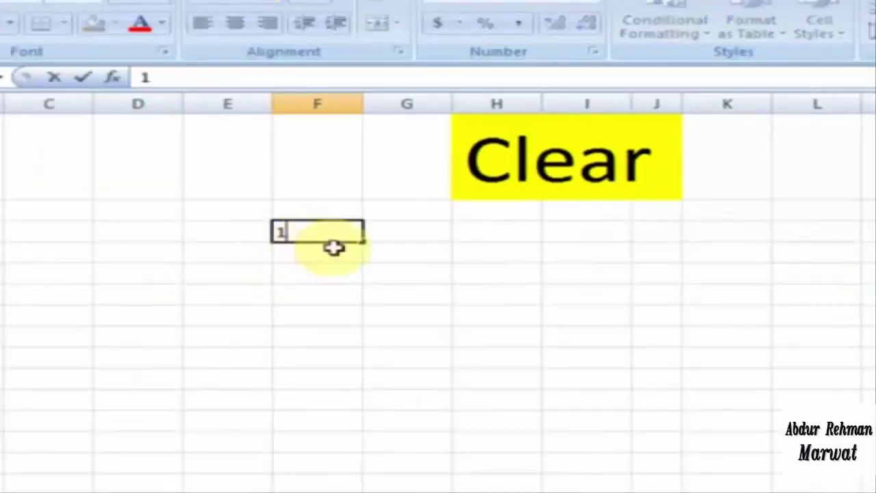
key(Return)
click(342, 233)
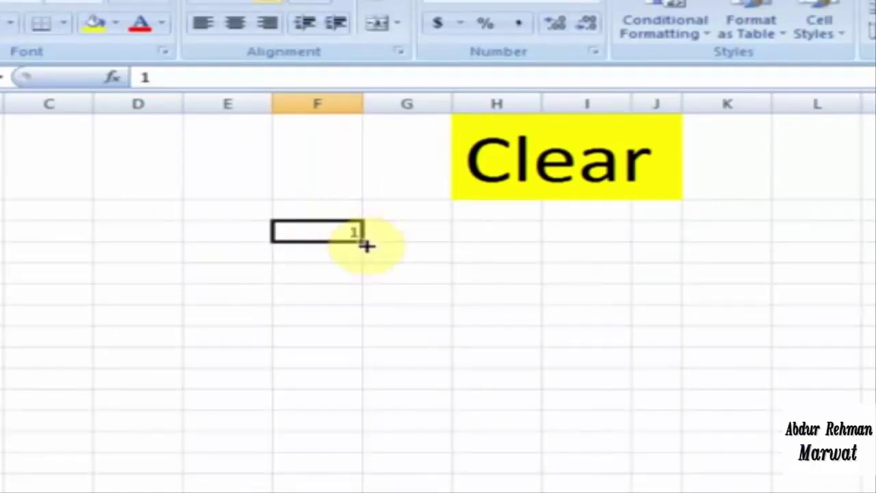
drag(366, 245, 364, 377)
click(385, 385)
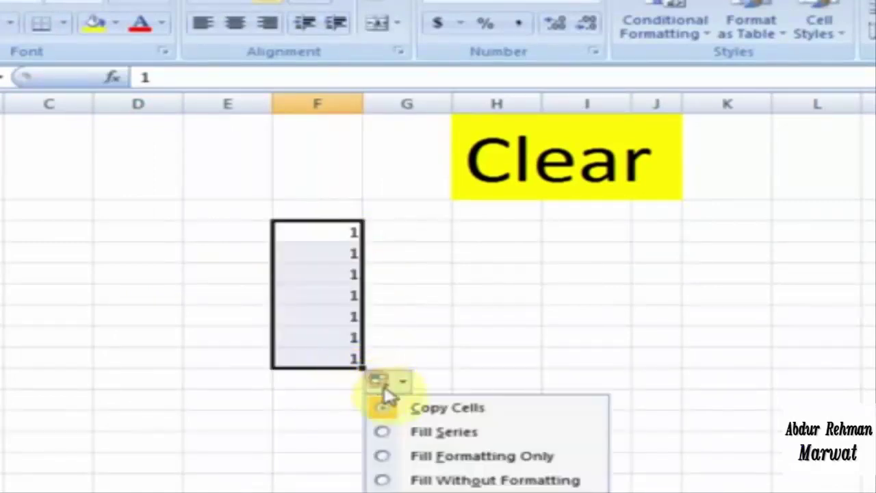
click(401, 430)
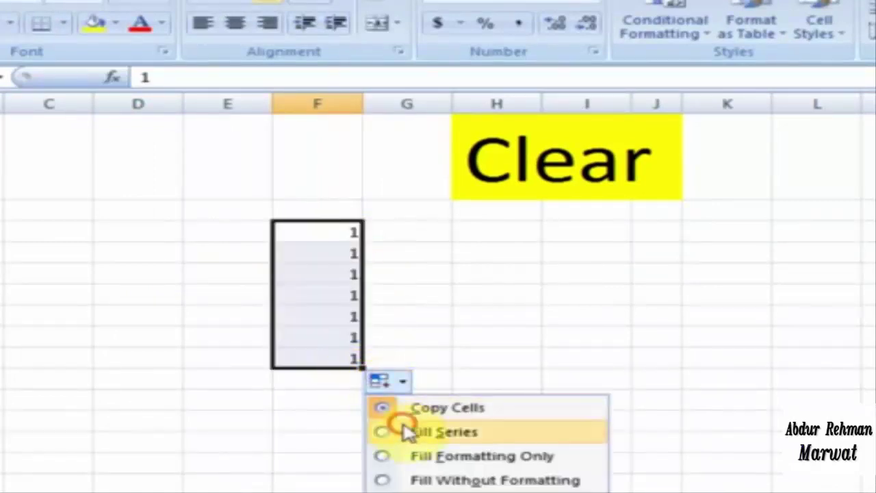
Enter AAA, BBB, CCC, DDD, EEE, FFF and GGG down cells G3:G9 beside the numbers.
click(430, 232)
text(AAA)
key(Return)
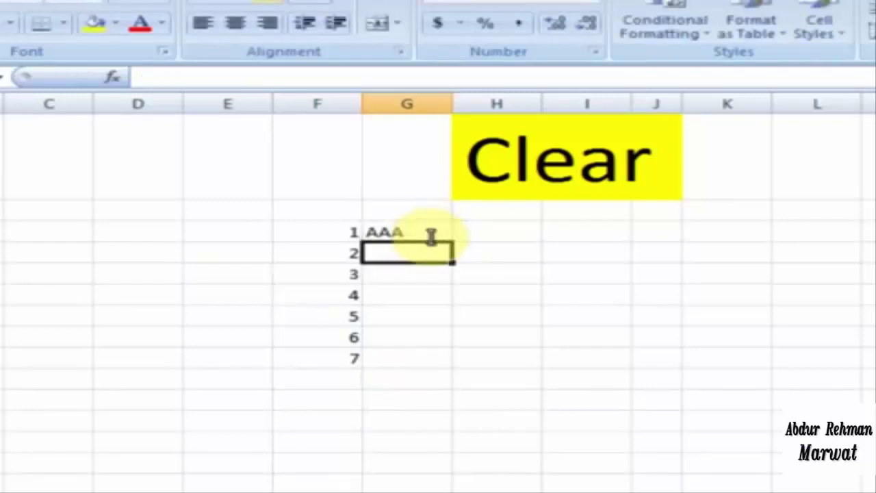
text(BBB)
key(Return)
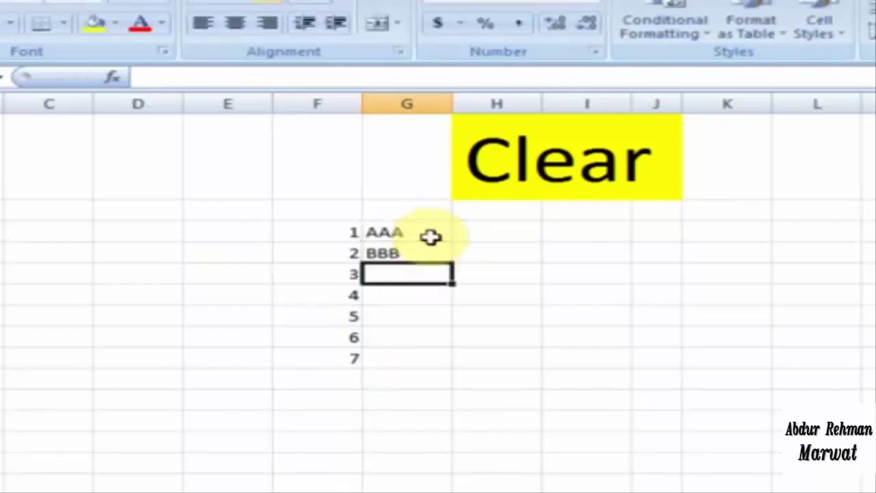
text(CCC)
key(Return)
text(DDD)
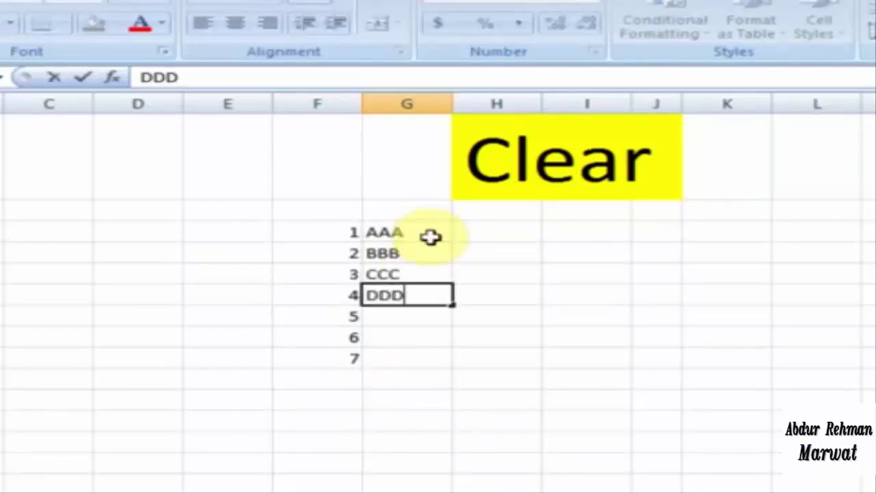
key(Return)
text(EEE)
key(Return)
text(FFF)
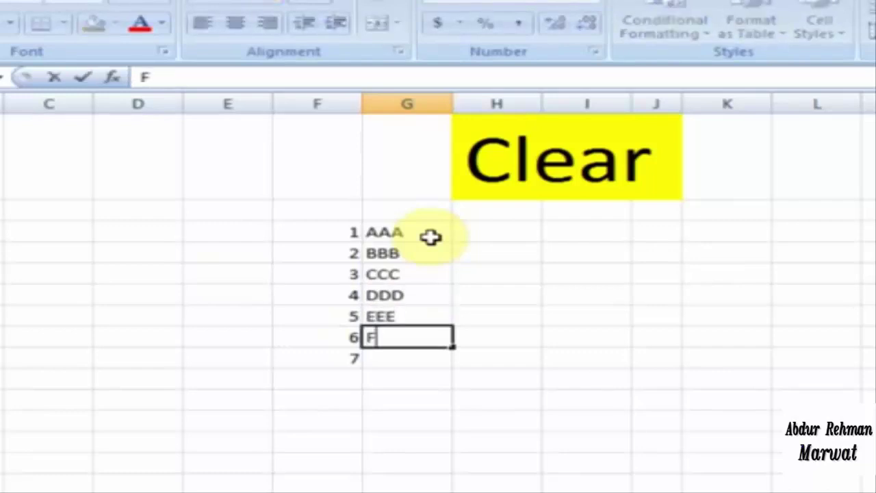
key(Return)
text(GGG)
key(Up)
key(Up)
key(Up)
key(Up)
key(Up)
key(Up)
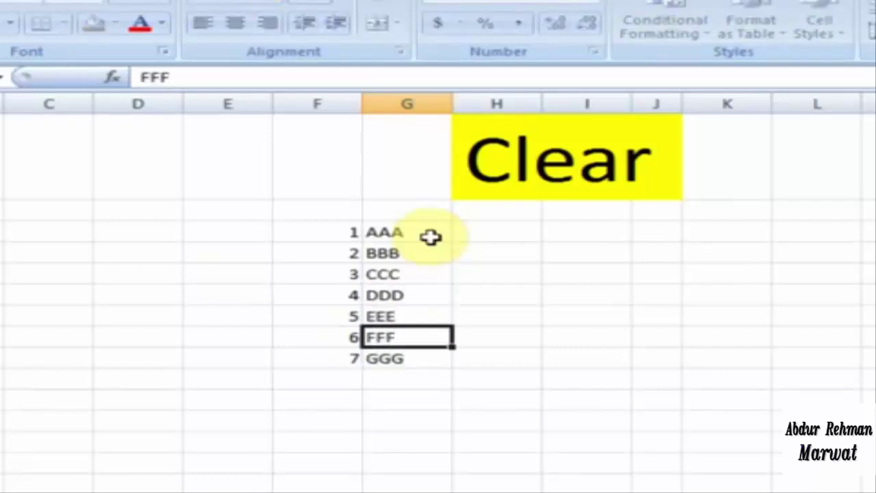
key(Right)
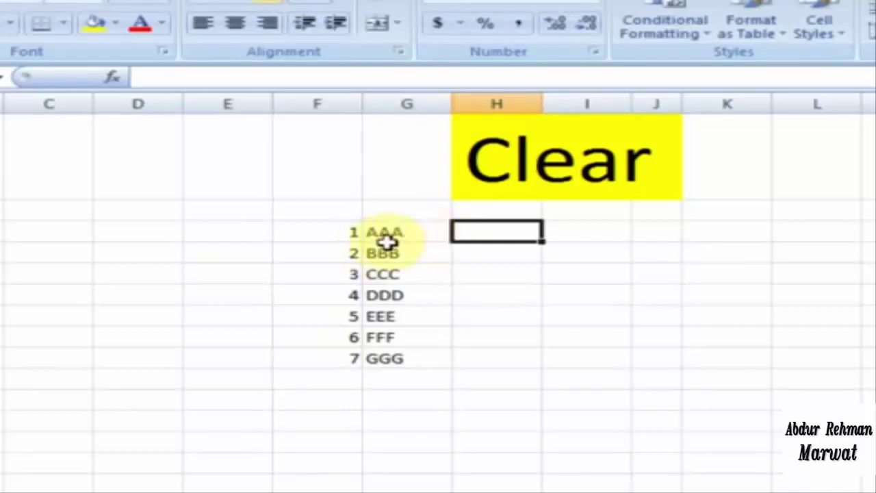
Apply a light blue theme fill and All Borders to the letter entries in G3:G9.
drag(419, 233, 410, 354)
click(118, 25)
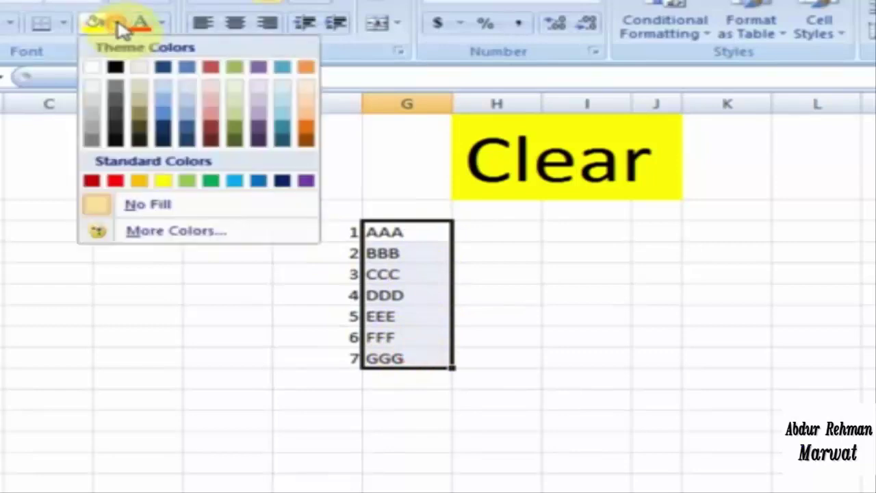
click(186, 118)
click(62, 26)
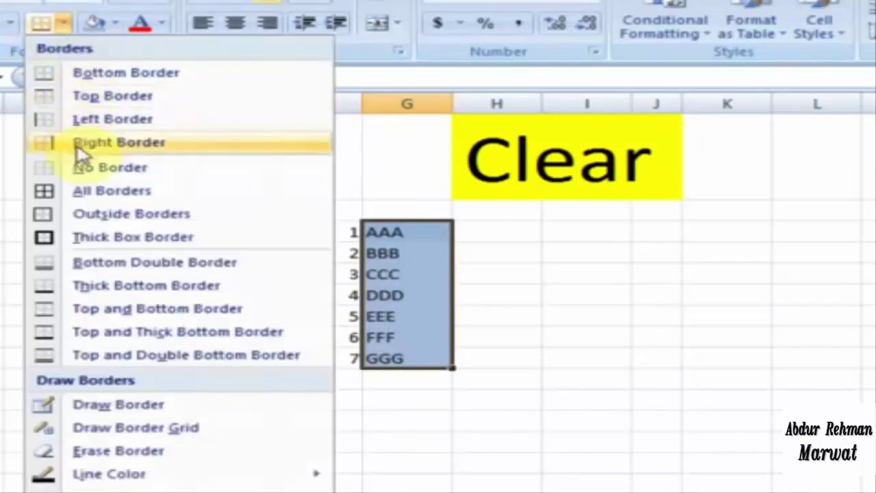
click(88, 190)
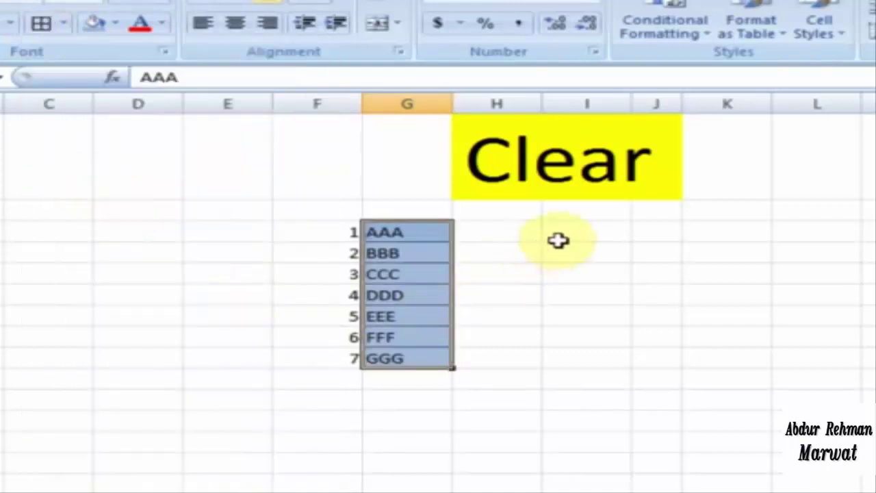
Apply All Borders to the empty cells I3:I9.
drag(567, 234, 567, 354)
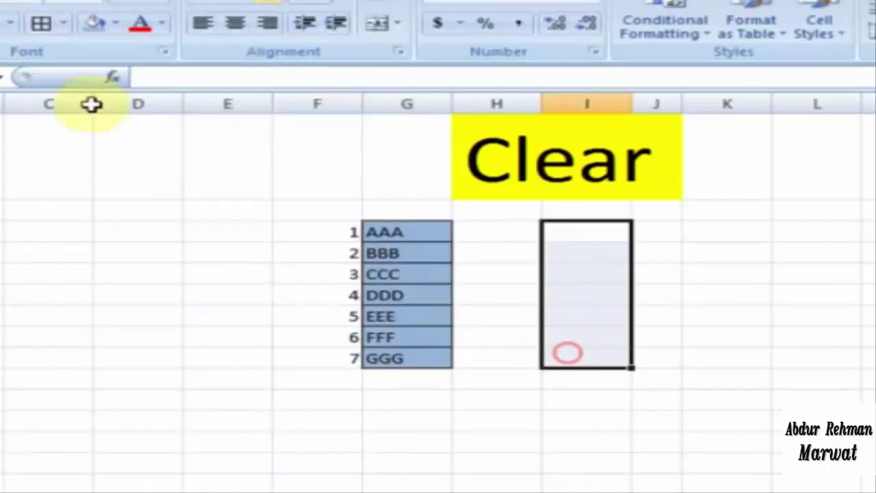
click(43, 25)
click(479, 358)
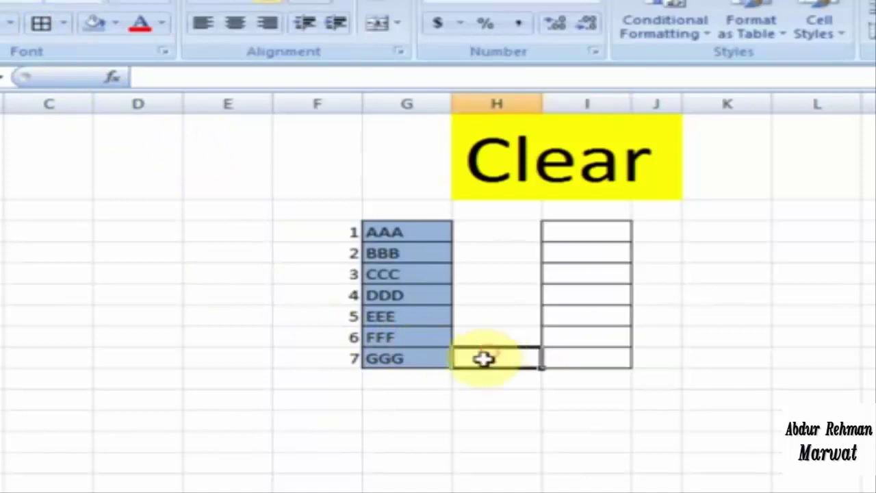
Center the numbers in F3:F9 horizontally.
drag(317, 233, 334, 362)
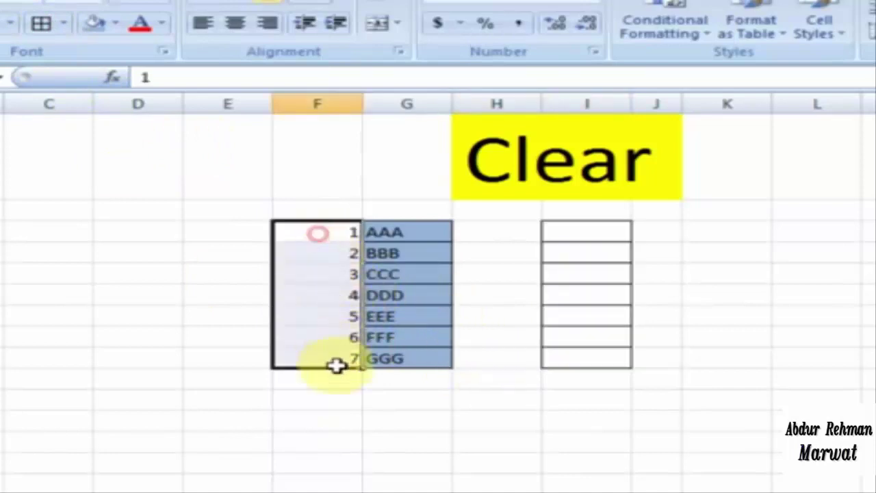
click(234, 25)
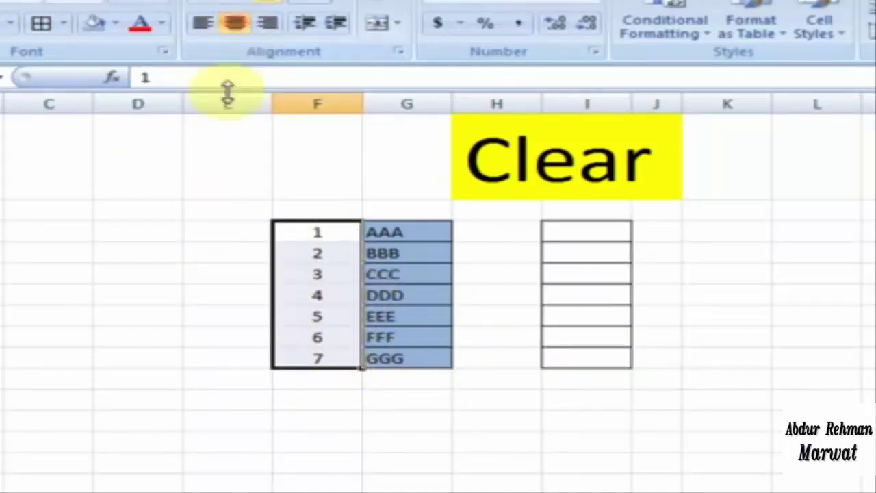
click(229, 288)
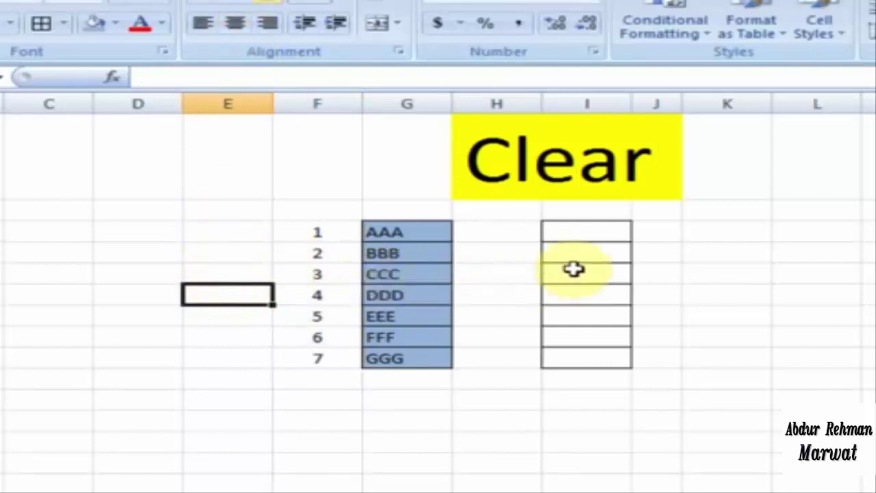
Fill the empty cells K3:K9 with a dark red theme color.
drag(718, 231, 727, 363)
click(115, 24)
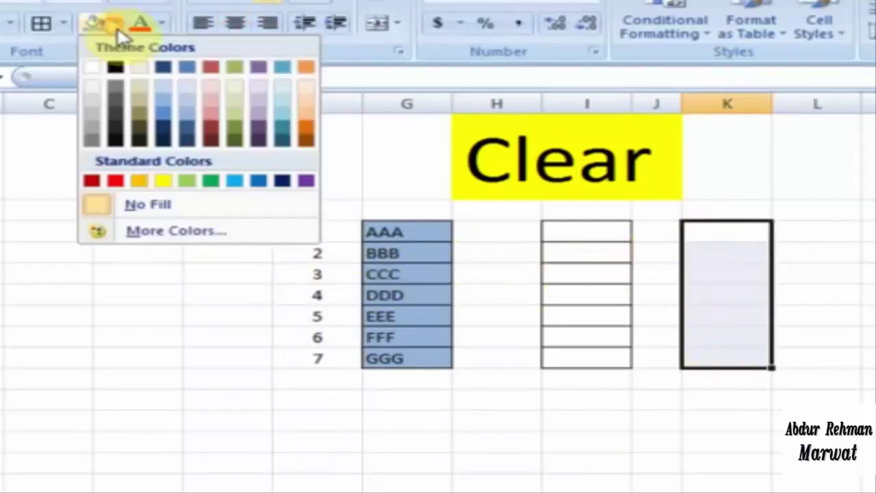
click(211, 135)
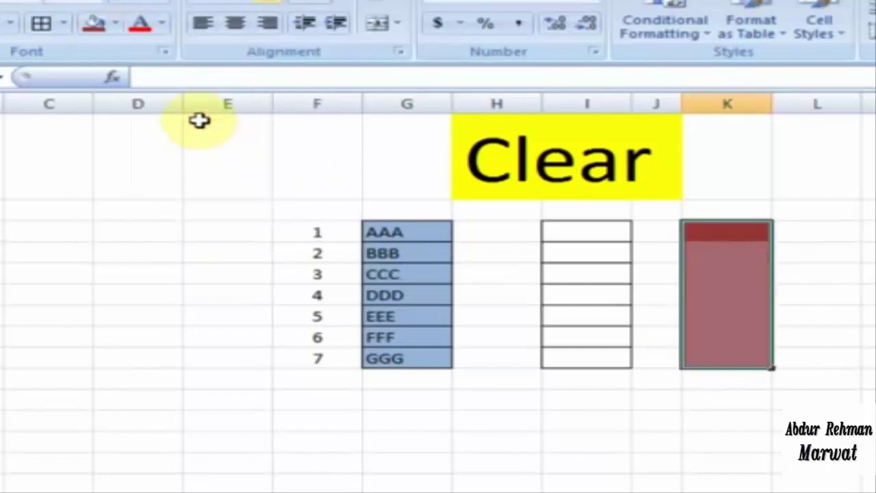
Insert a comment reading "1 = AAA" on cell G3, which holds AAA.
click(294, 233)
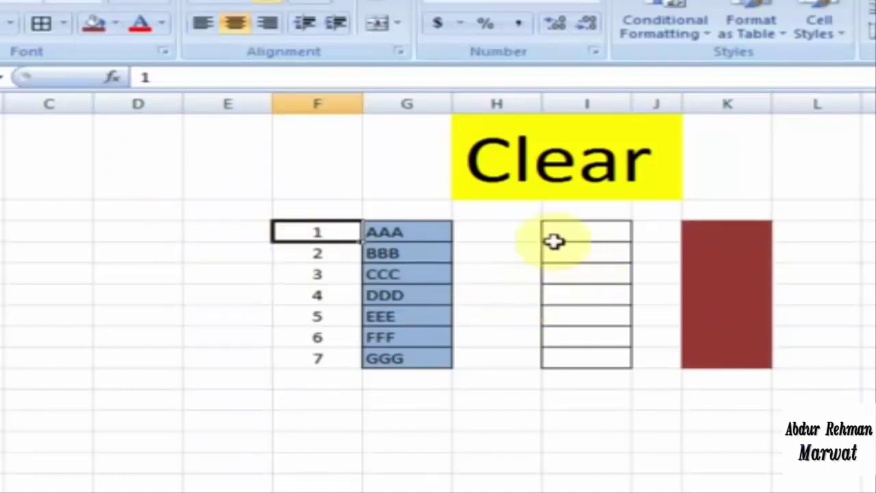
ctrl+click(430, 235)
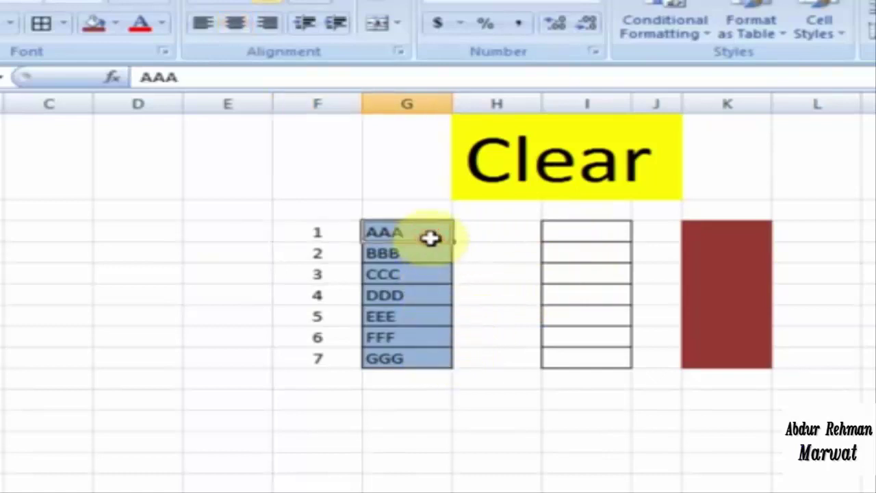
right_click(439, 239)
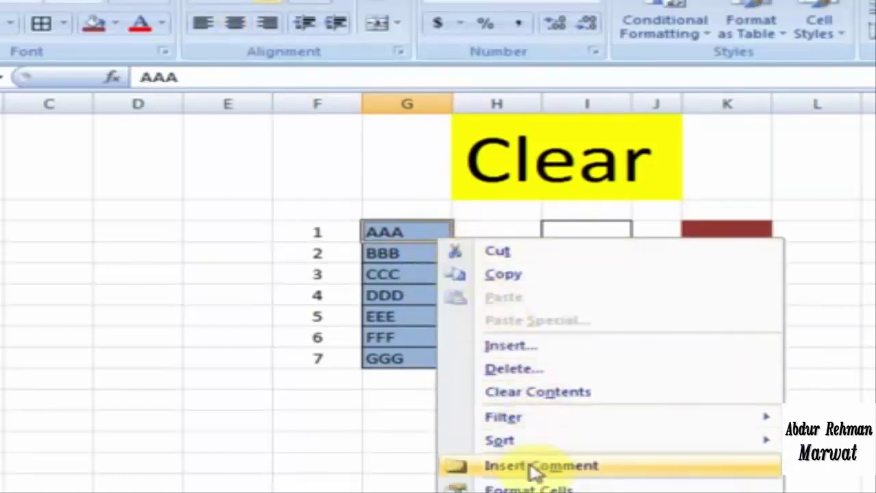
click(618, 472)
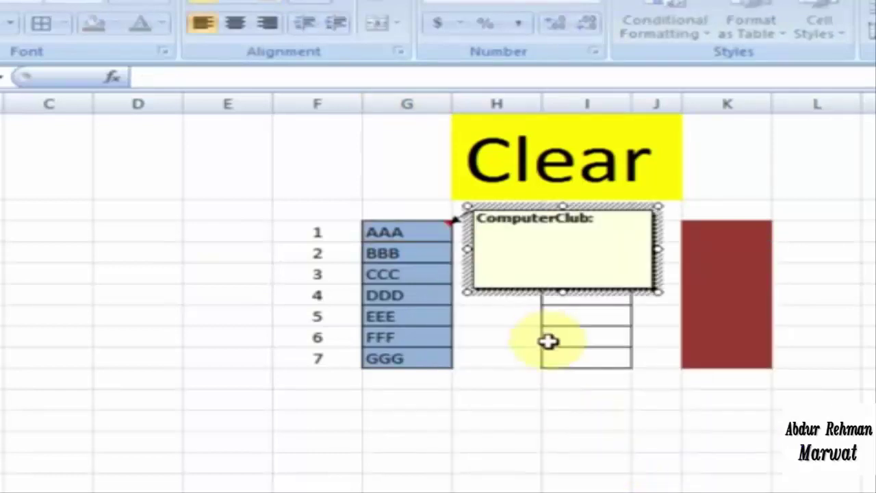
text(1)
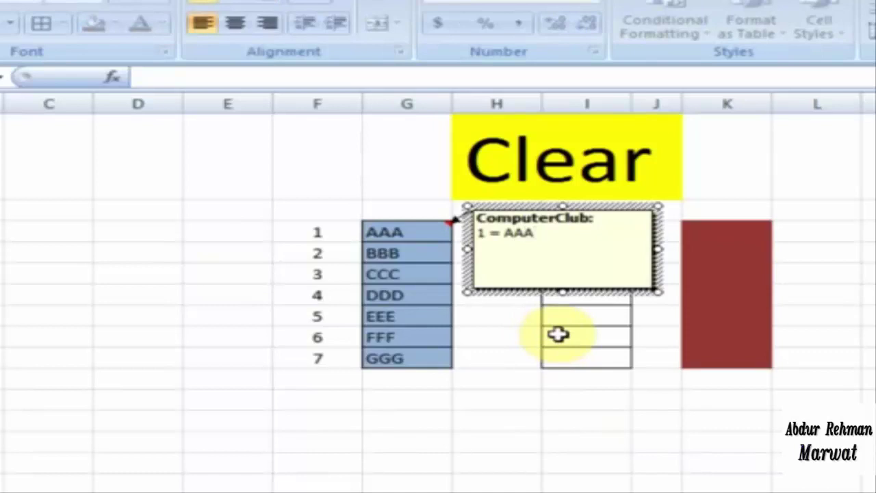
text( = AAA)
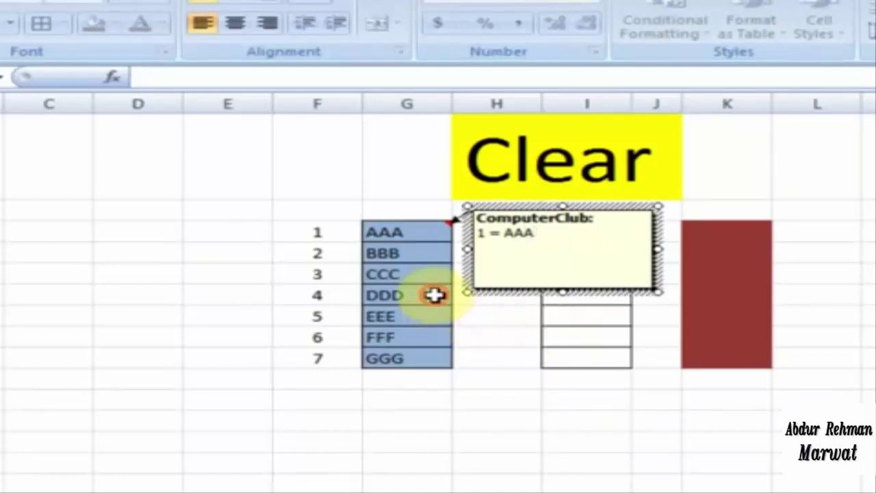
Insert a comment reading "4 = DDD" on cell G6, which holds DDD.
click(434, 296)
right_click(438, 301)
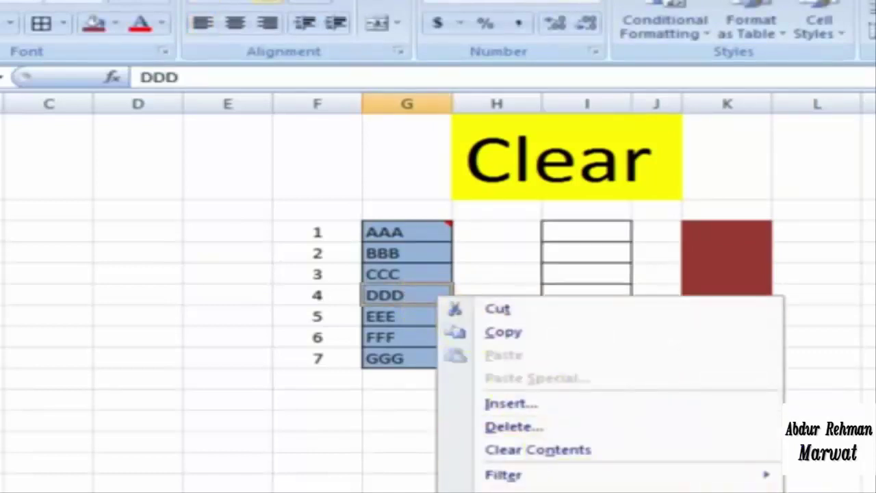
click(581, 491)
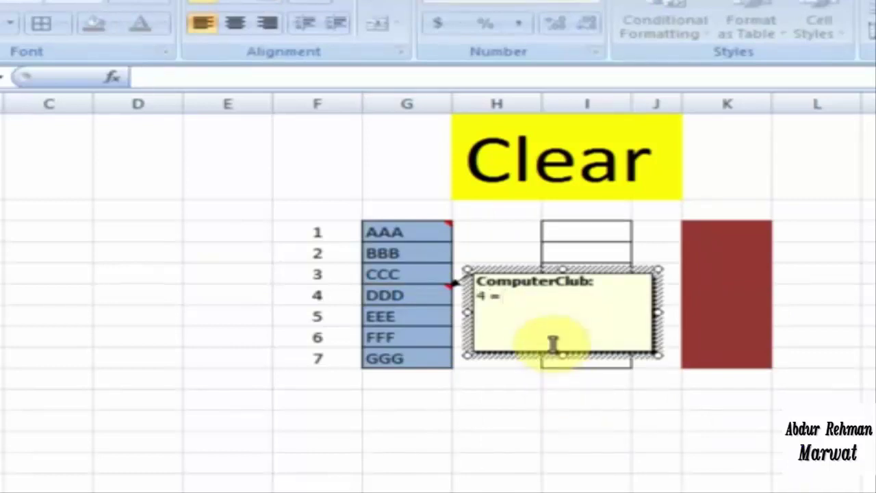
text(4 = DDD)
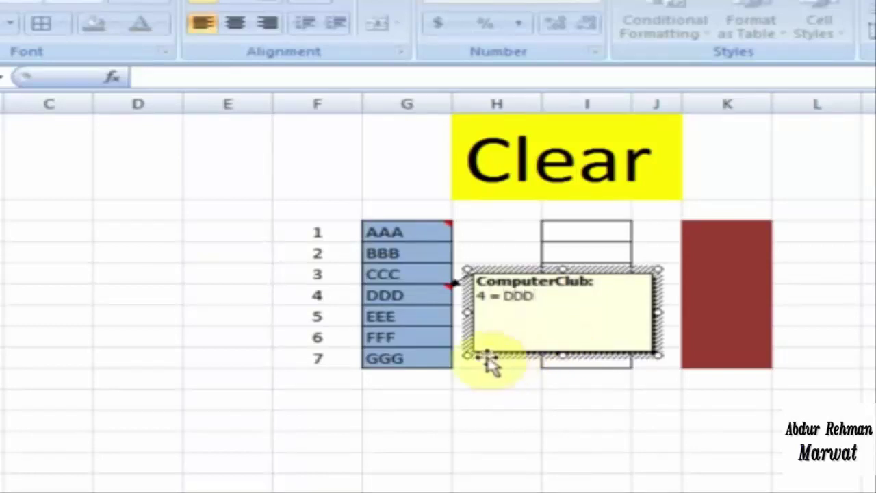
click(523, 393)
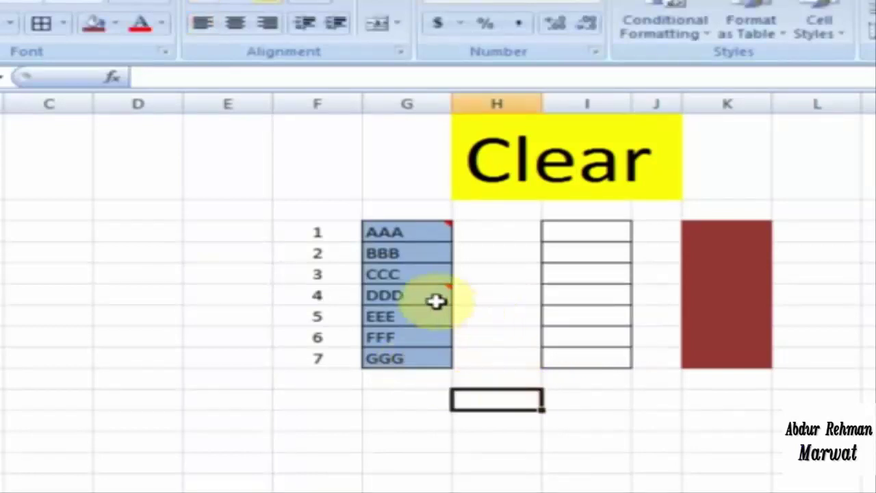
Check the comments attached to cells G6 and G3.
mouse_move(434, 298)
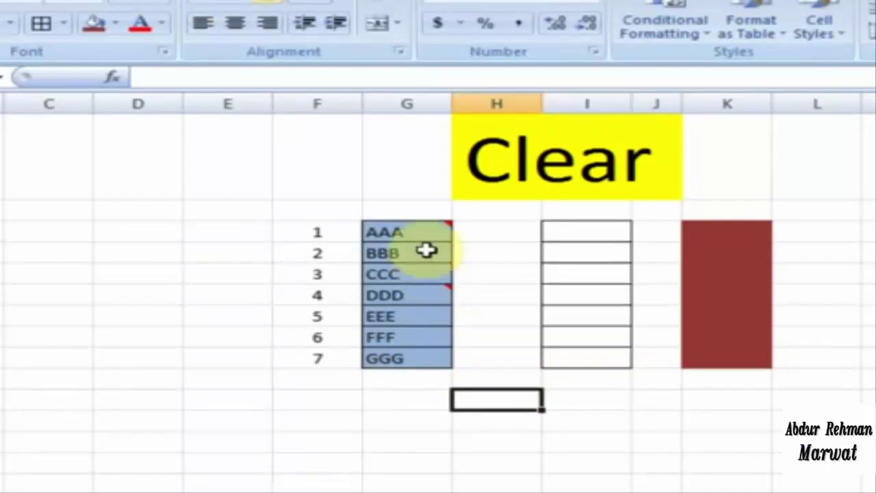
mouse_move(432, 235)
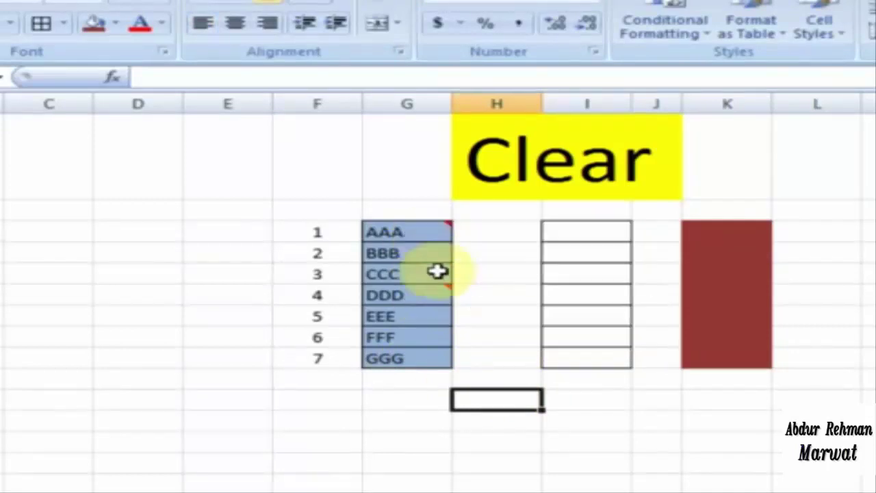
click(650, 405)
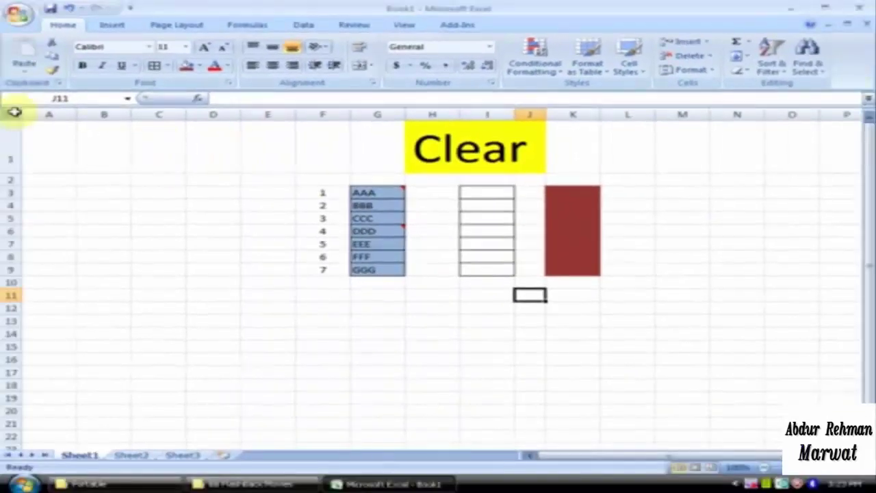
click(13, 113)
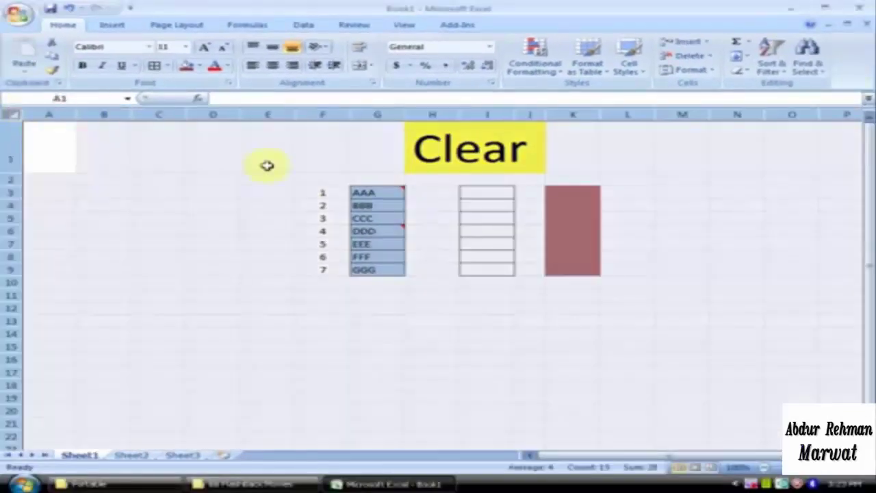
click(364, 298)
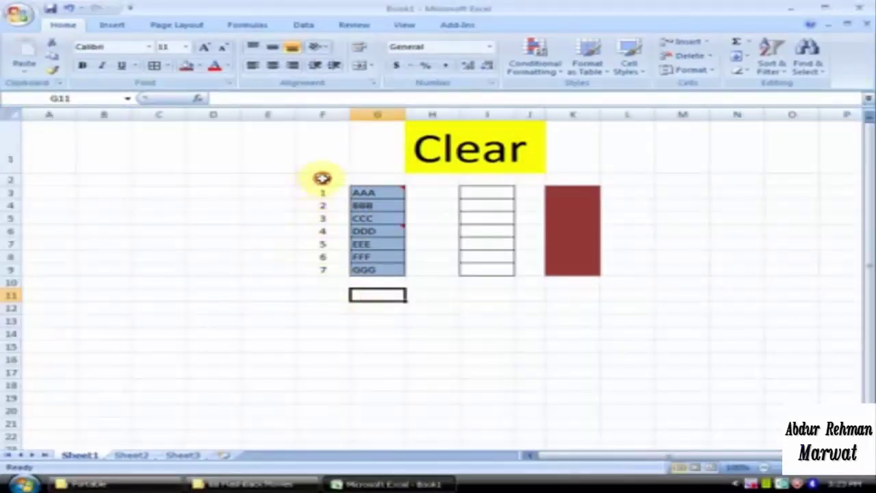
drag(323, 176, 378, 276)
click(463, 318)
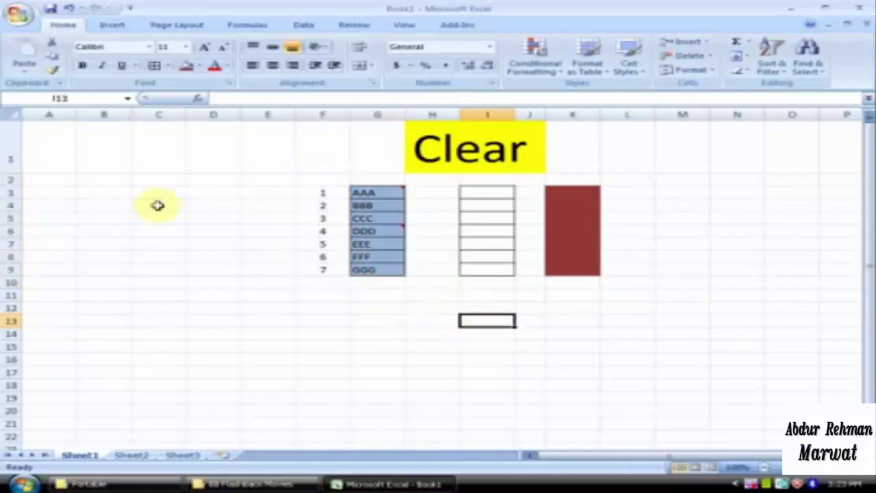
Apply Clear All to the entire sheet and undo it.
click(16, 114)
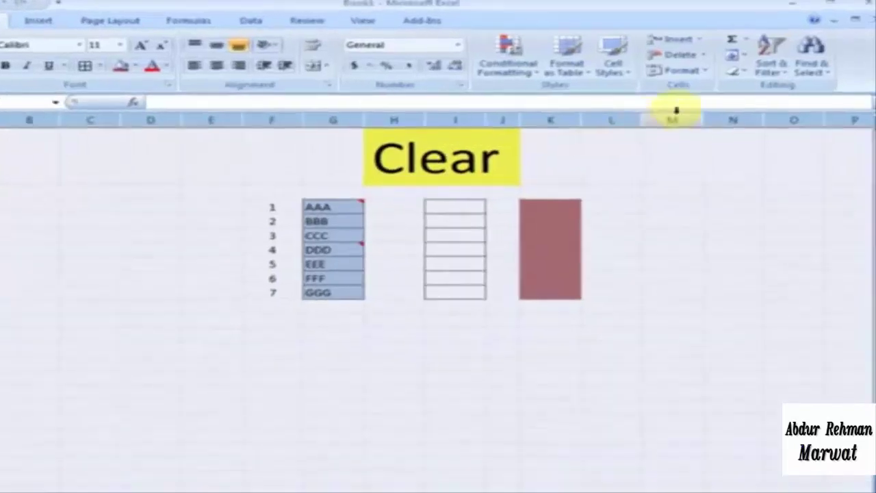
click(737, 71)
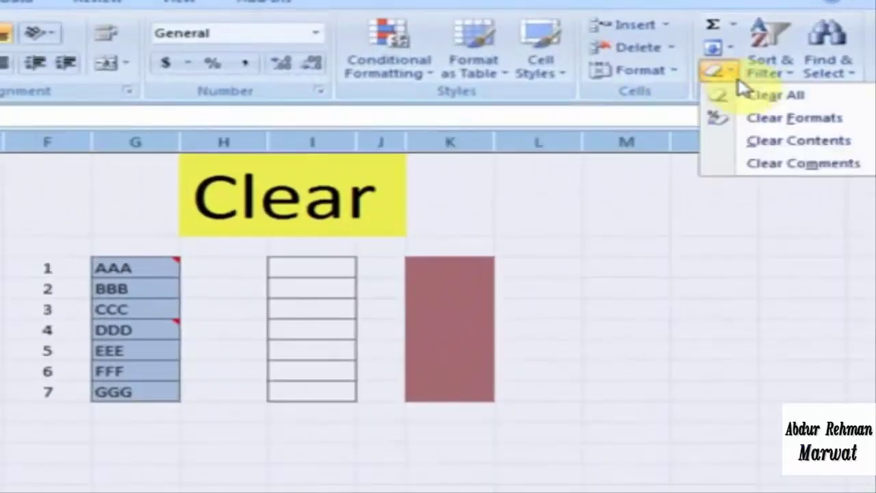
click(776, 95)
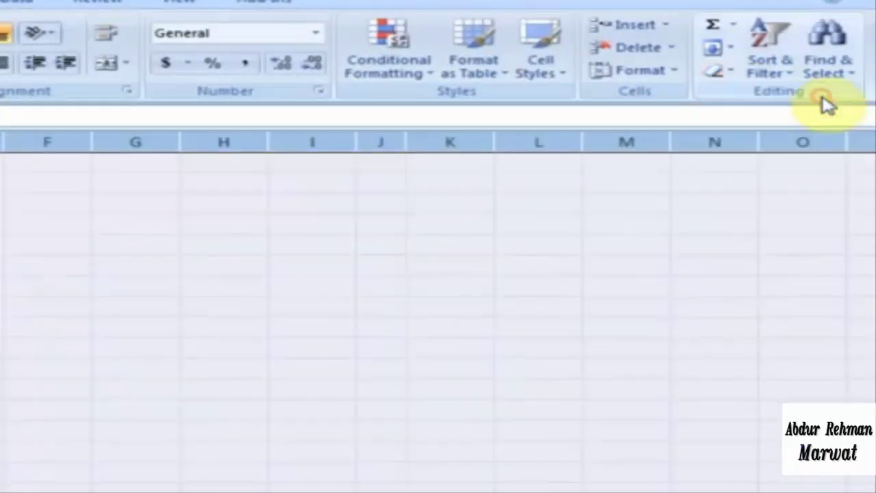
click(421, 350)
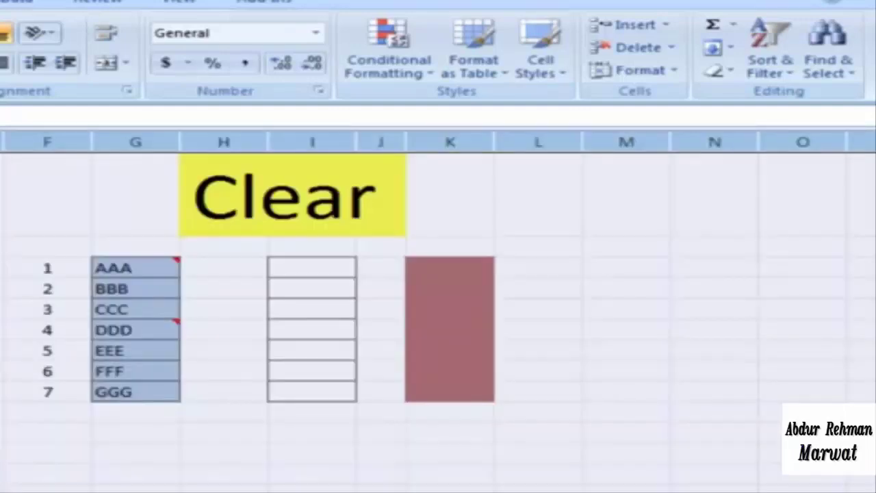
Try Clear Formats and Clear Contents on the entire sheet, undoing each one.
click(733, 74)
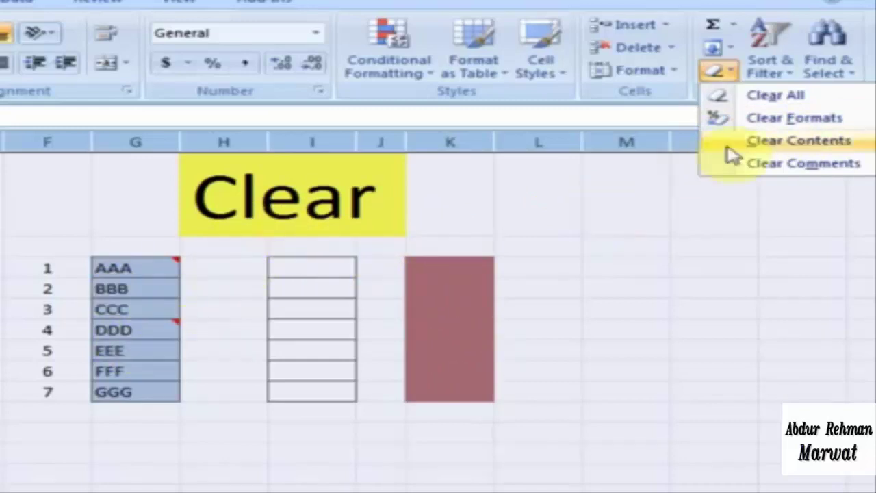
click(781, 122)
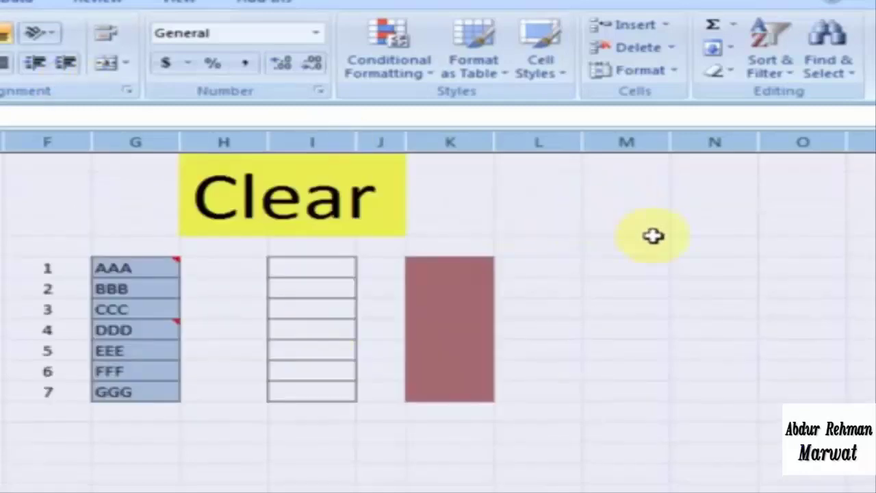
click(722, 72)
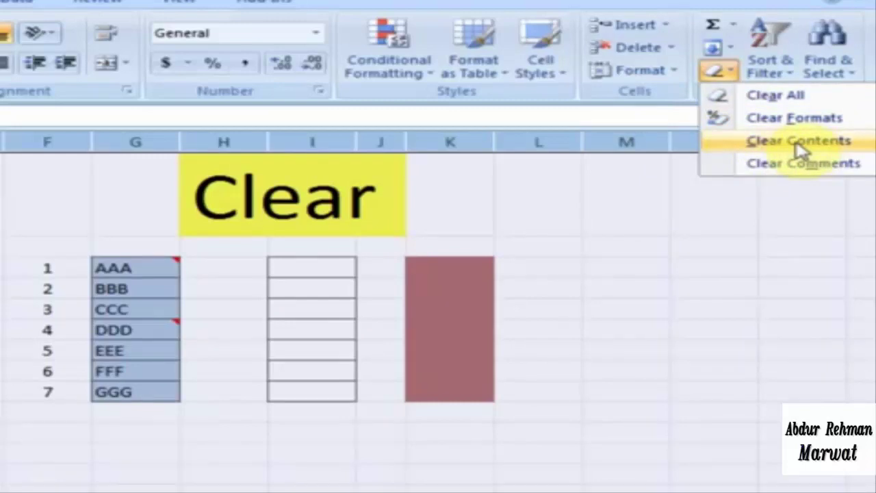
click(857, 143)
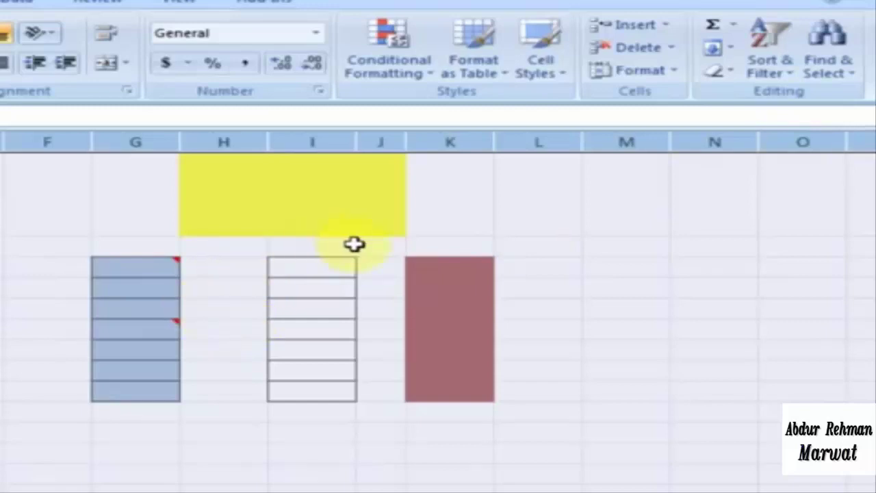
key(ctrl+z)
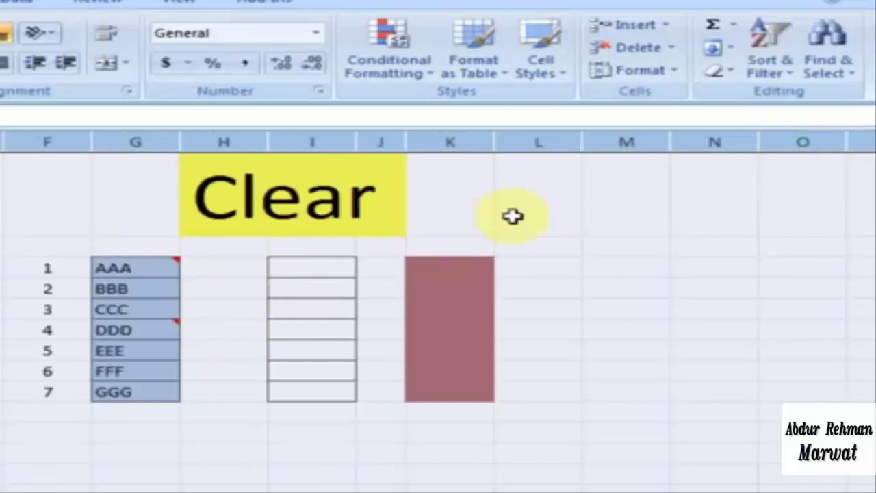
Apply Clear Comments to the entire sheet, undo it and deselect the sheet.
click(734, 72)
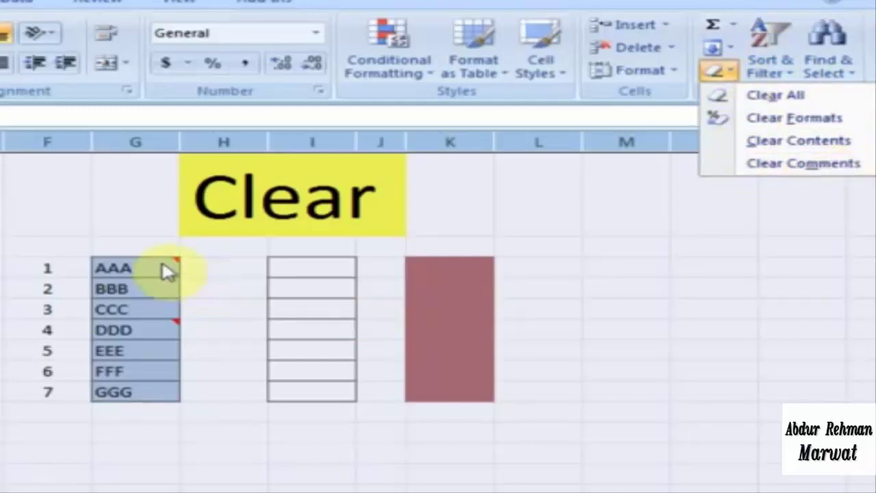
mouse_move(154, 330)
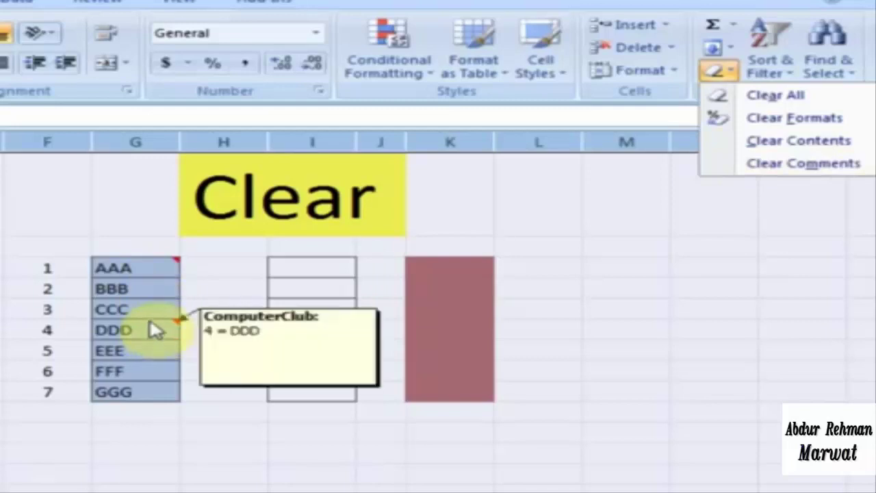
click(727, 168)
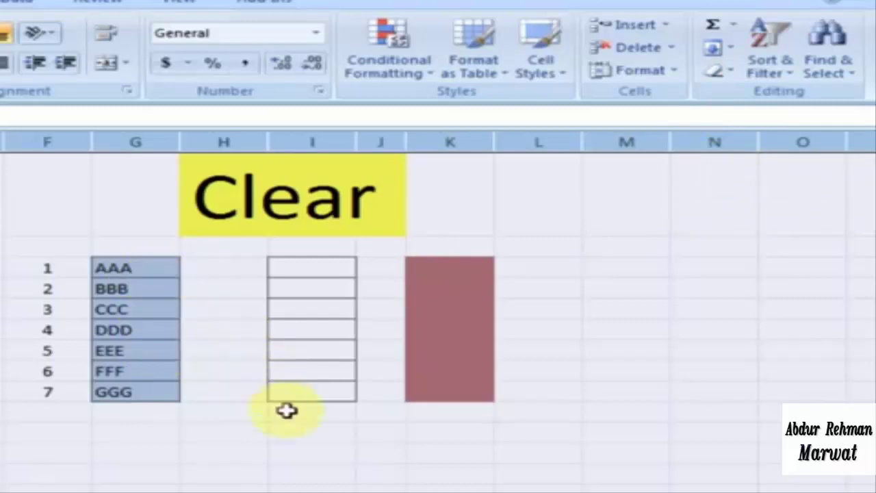
click(319, 450)
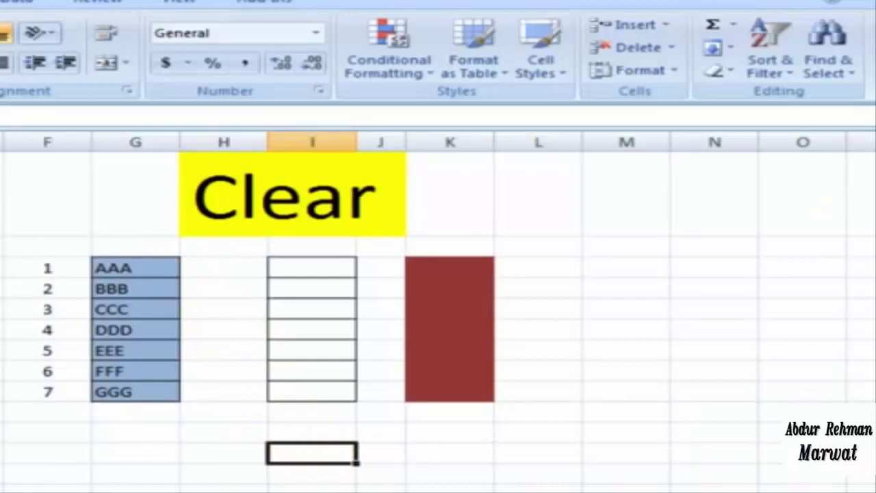
key(ctrl+z)
click(199, 415)
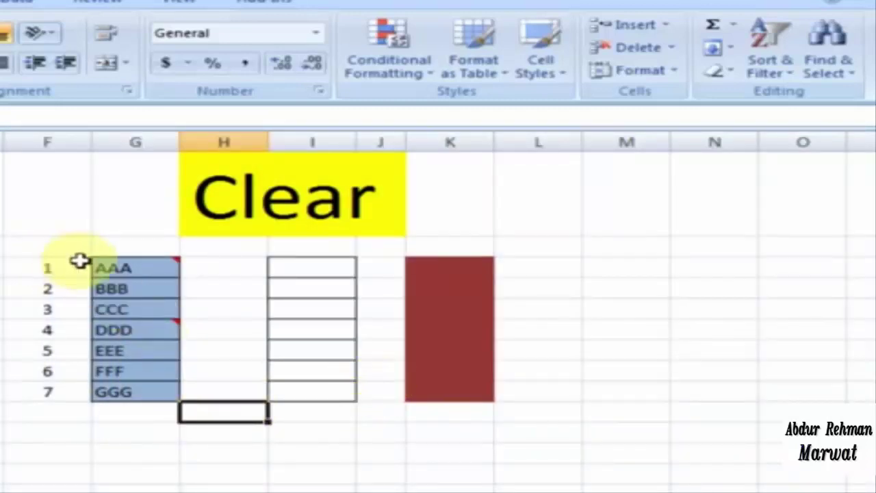
Apply Clear All to the letter entries in G3:G9 only.
mouse_move(113, 262)
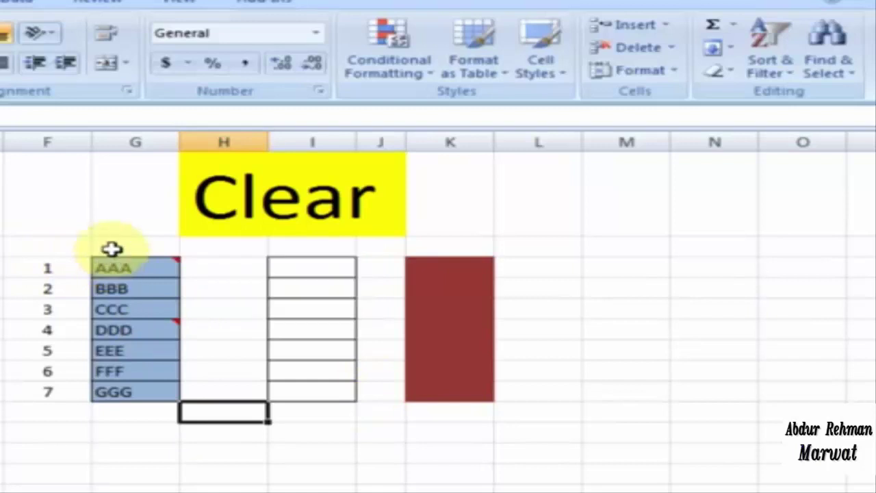
drag(108, 263, 109, 387)
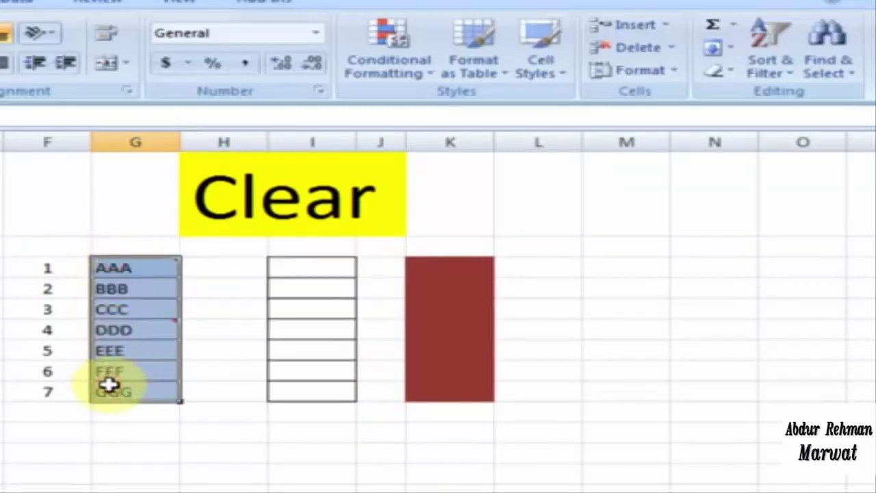
mouse_move(130, 321)
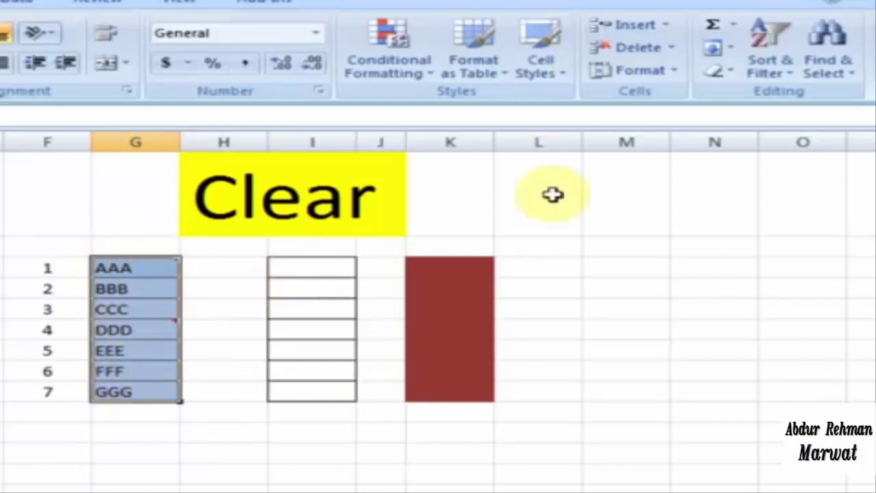
click(717, 71)
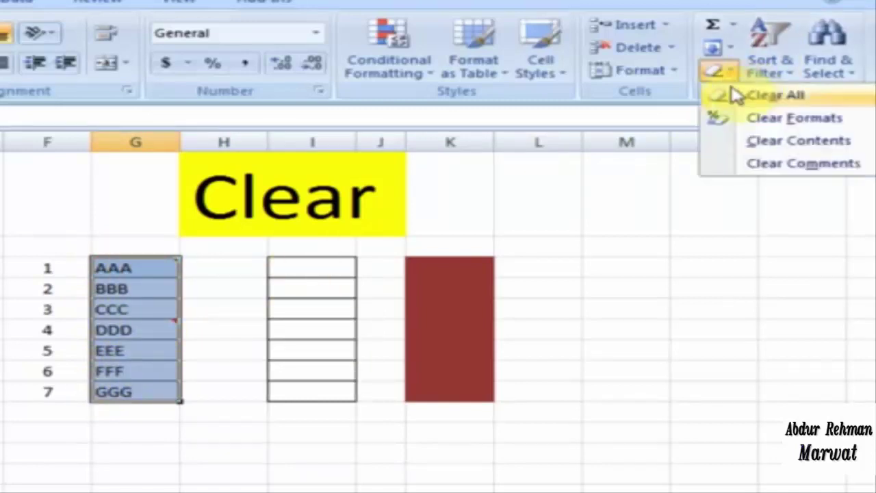
click(807, 101)
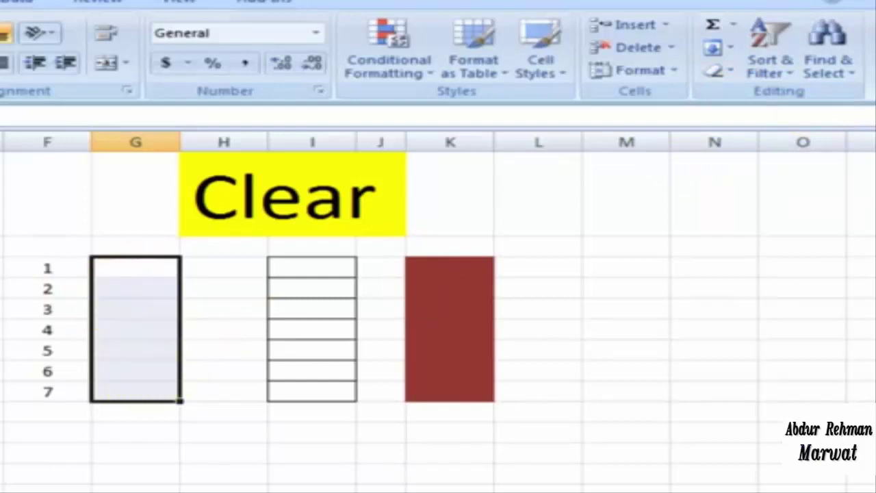
Undo the Clear All on the letter entries and select the number and letter columns in F3:G9.
key(ctrl+z)
mouse_move(30, 270)
mouse_down()
mouse_move(113, 293)
mouse_move(132, 391)
mouse_up()
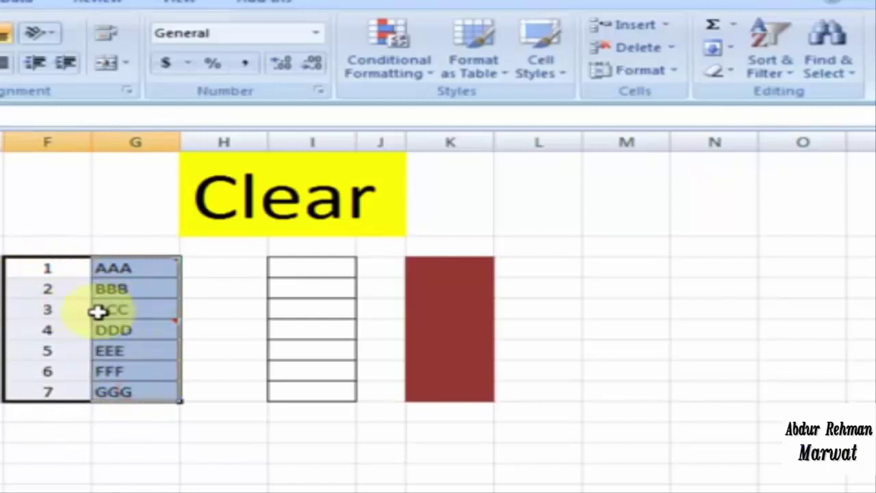
Try Clear Formats and Clear Contents on the selected range F3:G9, undoing each one.
click(722, 72)
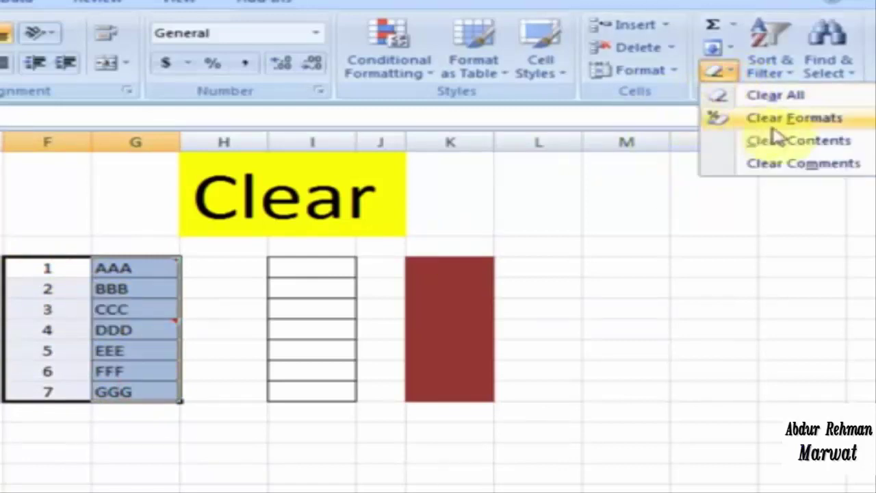
click(828, 122)
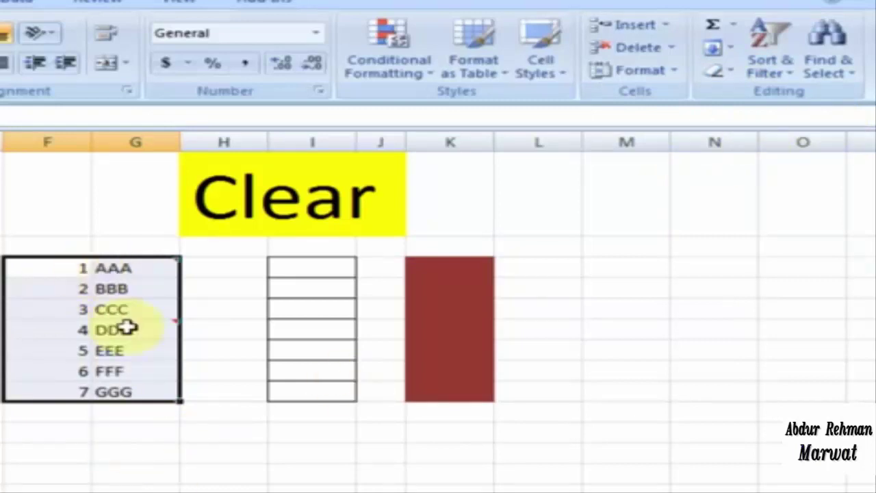
key(ctrl+z)
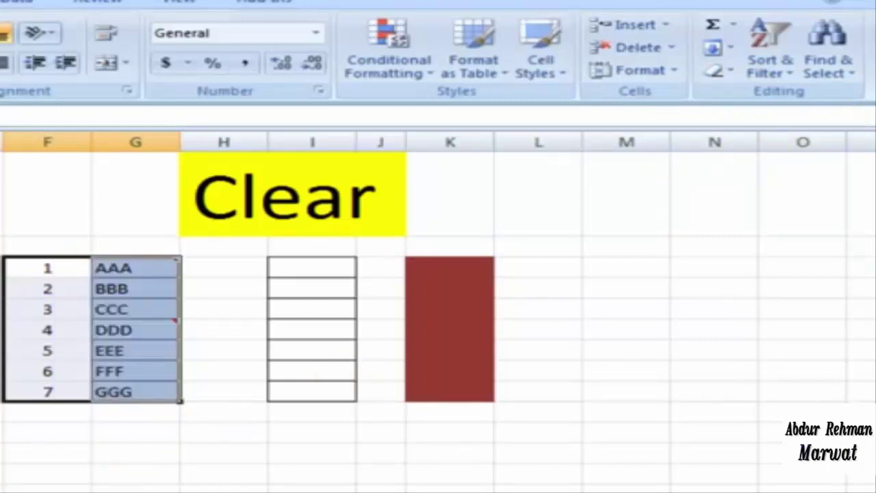
click(731, 74)
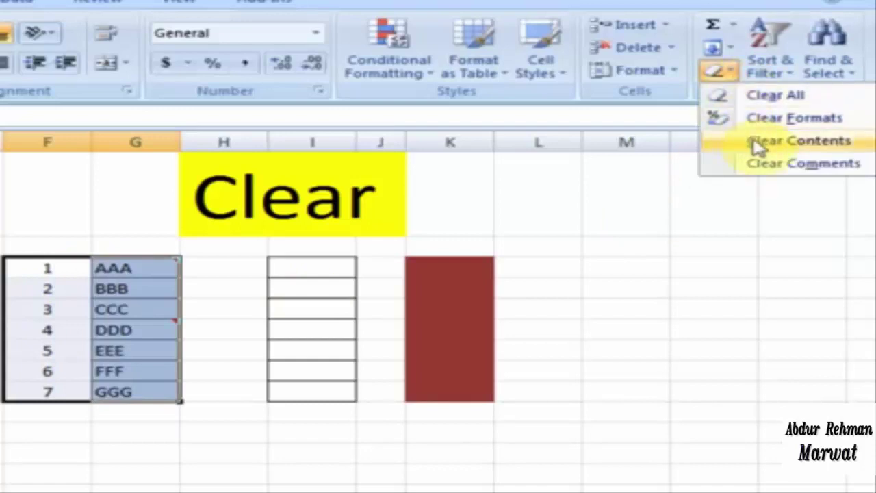
click(794, 144)
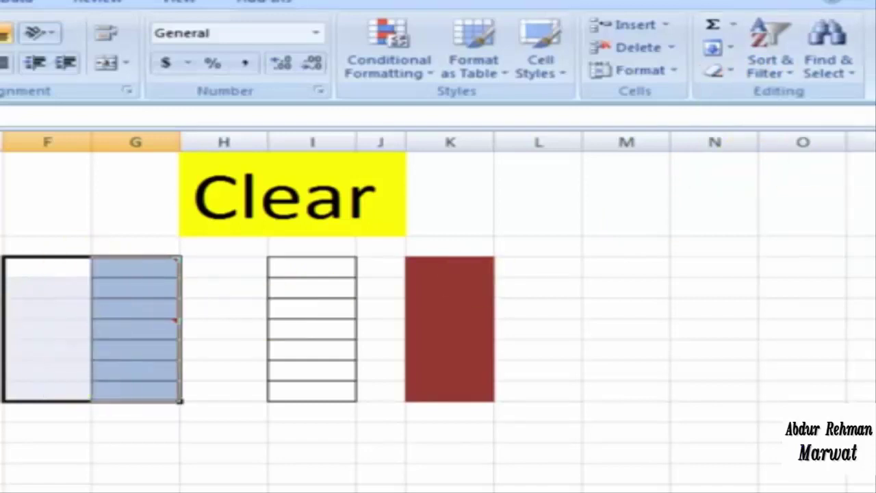
key(ctrl+z)
Apply Clear Comments to the number and letter entries in F3:G9 and deselect the range.
click(726, 71)
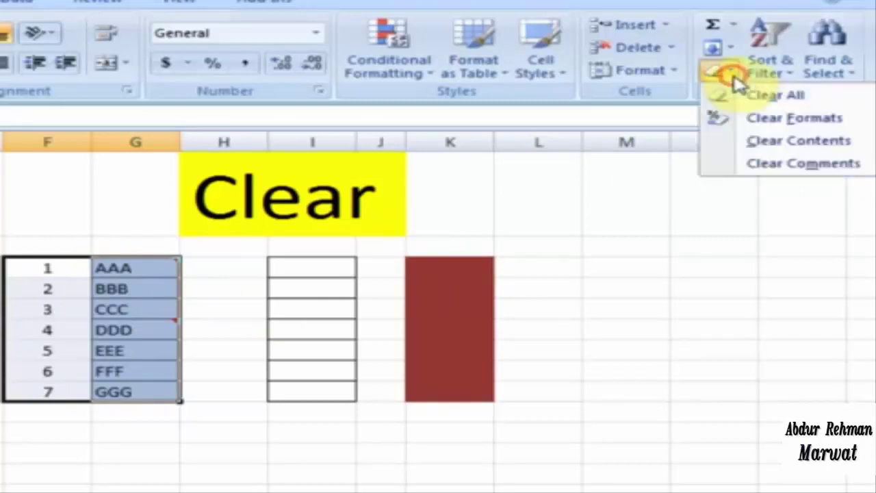
click(805, 164)
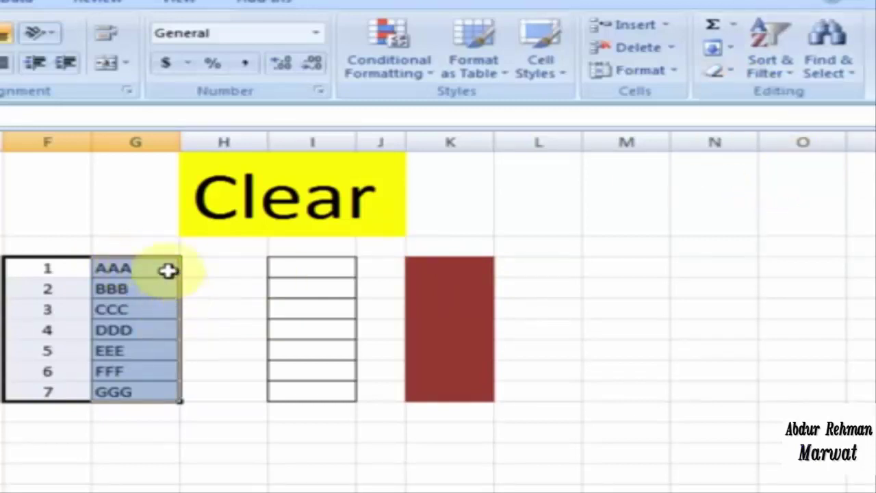
click(236, 413)
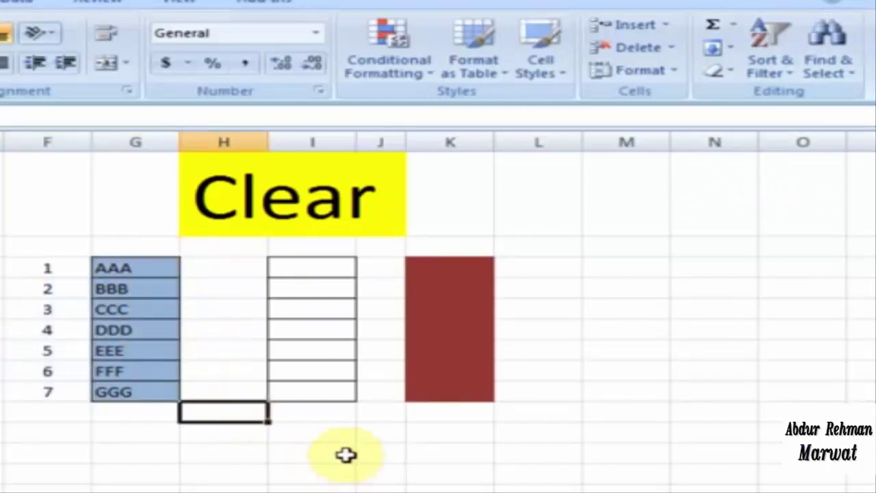